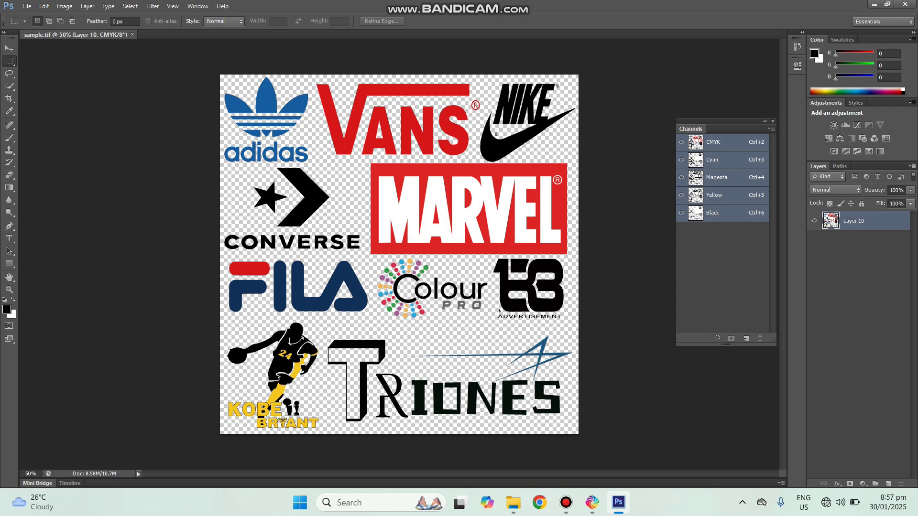
# Step: Load Layer 10's artwork as a selection and contract the selection by 2 pixels
pyautogui.keyDown('ctrl'); pyautogui.click(831, 220); pyautogui.keyUp('ctrl')
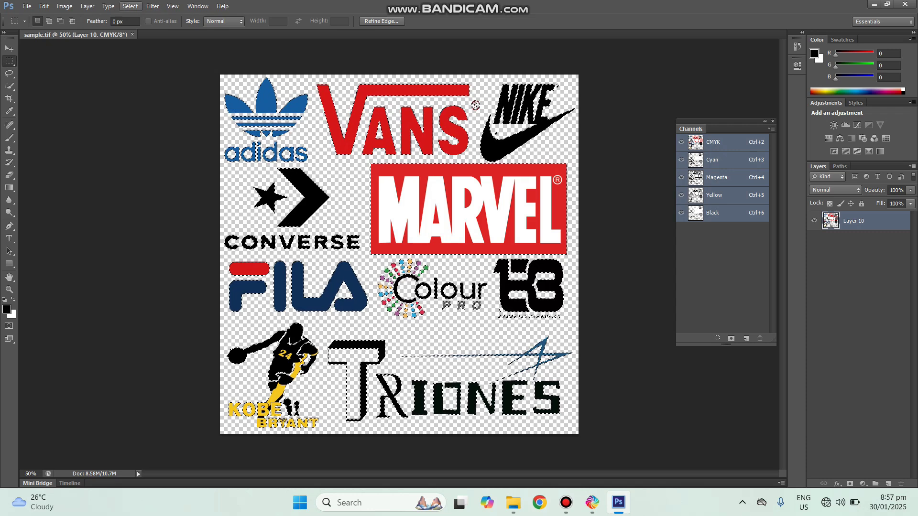
pyautogui.click(130, 6)
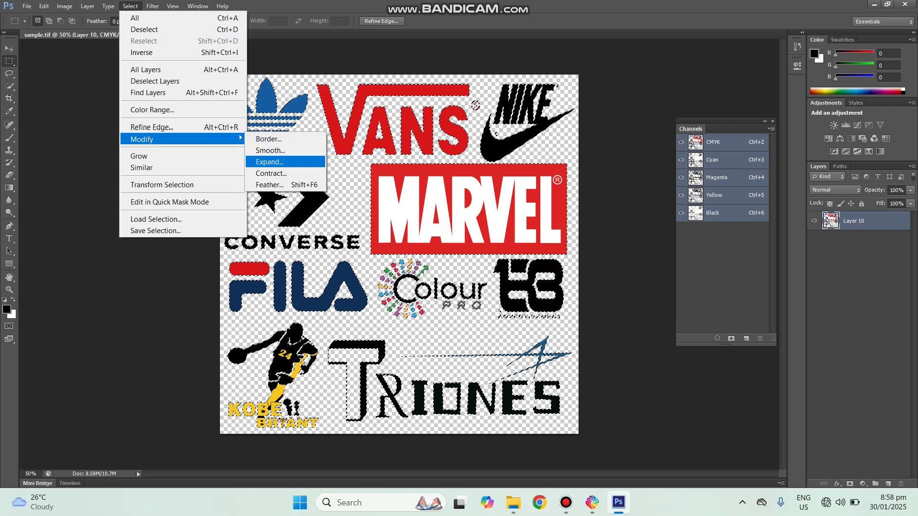
pyautogui.click(268, 174)
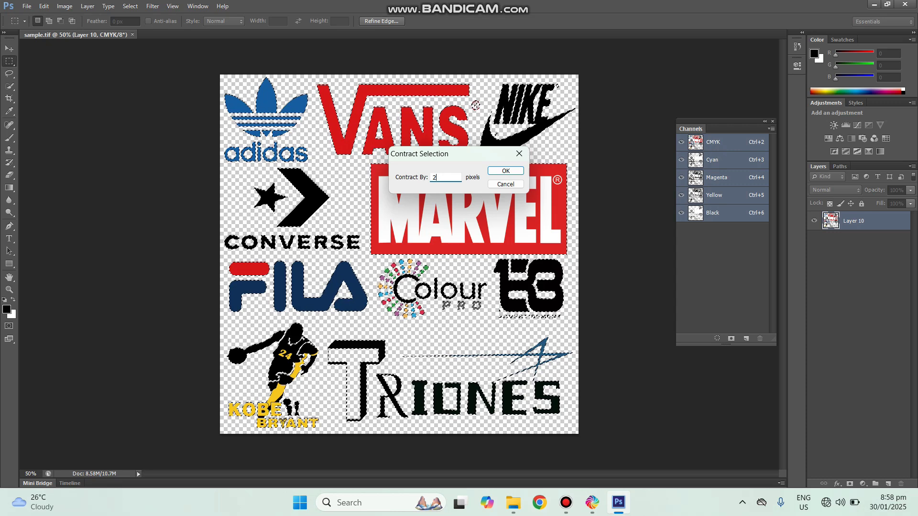
pyautogui.press('Return')
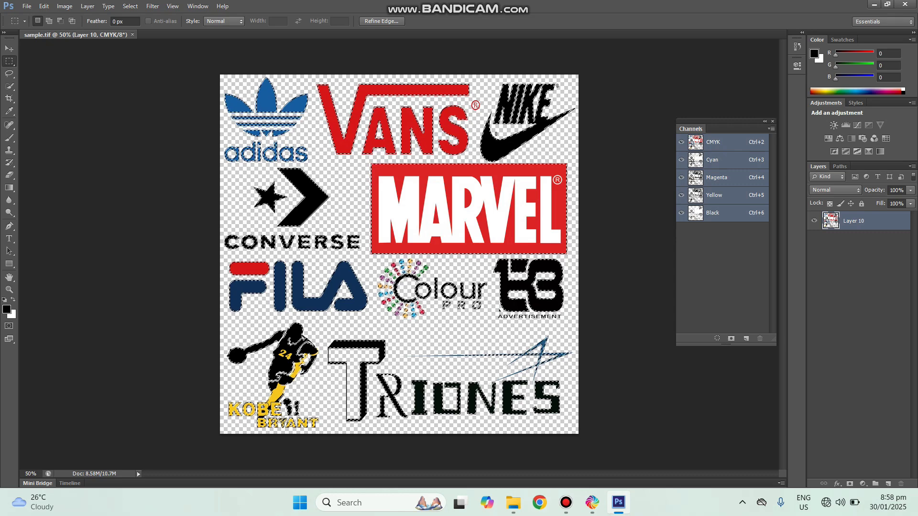
# Step: Examine the contracted selection edges up close around the Marvel logo and the coloured dots
pyautogui.hotkey('ctrl', '+')
pyautogui.hotkey('ctrl', '+')
pyautogui.hotkey('ctrl', '+')
pyautogui.hotkey('ctrl', '+')
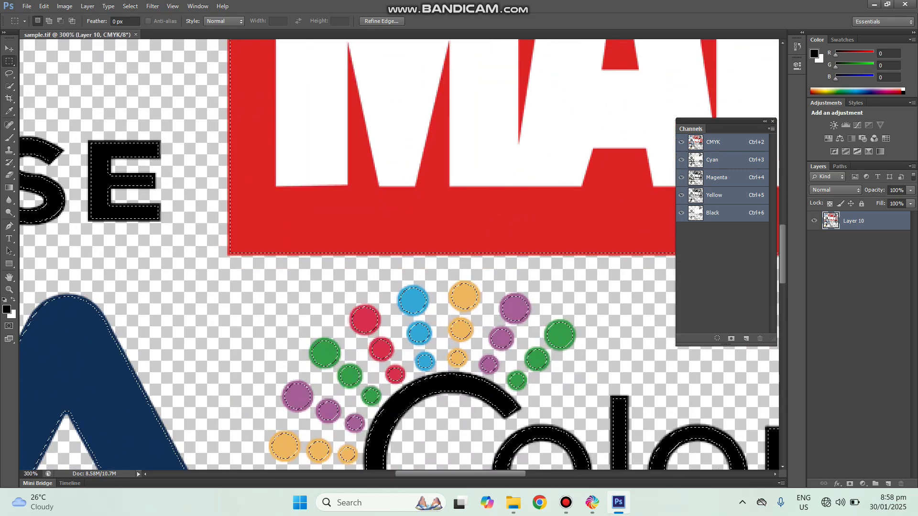
pyautogui.hotkey('ctrl', '+')
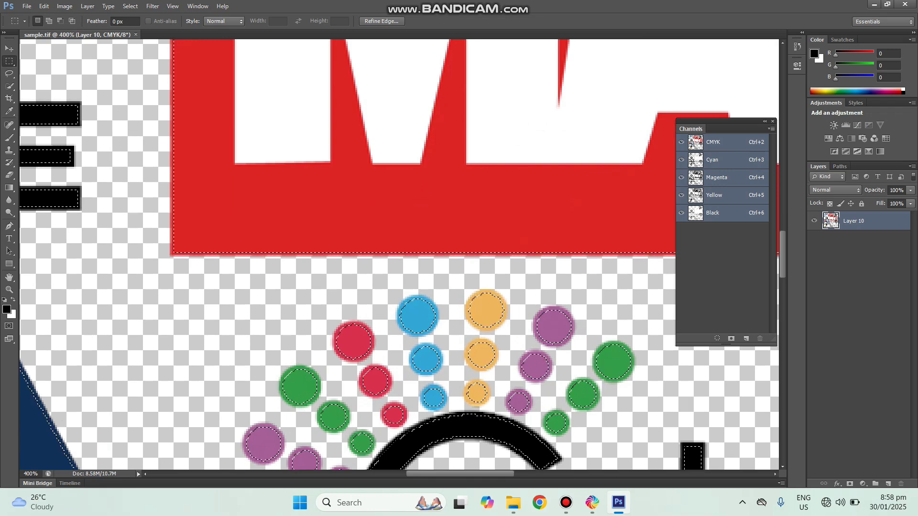
pyautogui.hotkey('ctrl', 'd')
pyautogui.hotkey('ctrl', '-')
pyautogui.hotkey('ctrl', '-')
pyautogui.hotkey('ctrl', '-')
pyautogui.hotkey('ctrl', '-')
pyautogui.hotkey('ctrl', '-')
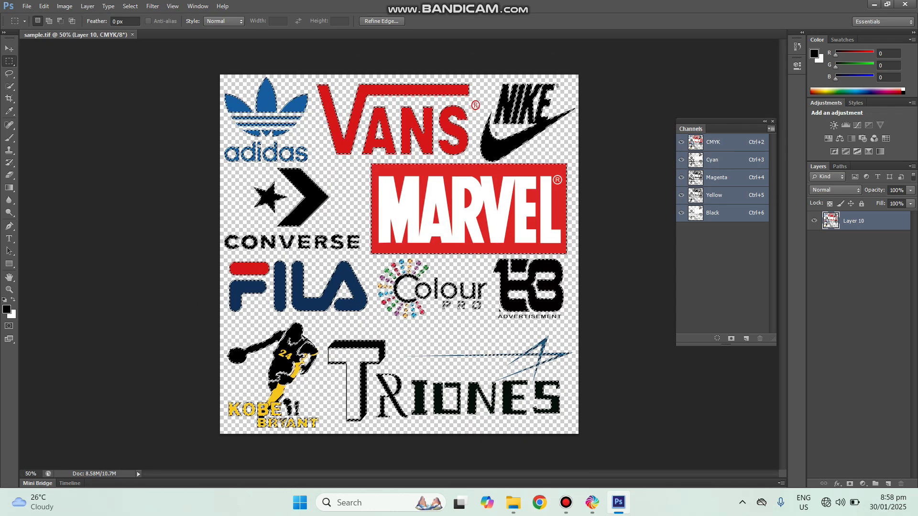
pyautogui.click(771, 129)
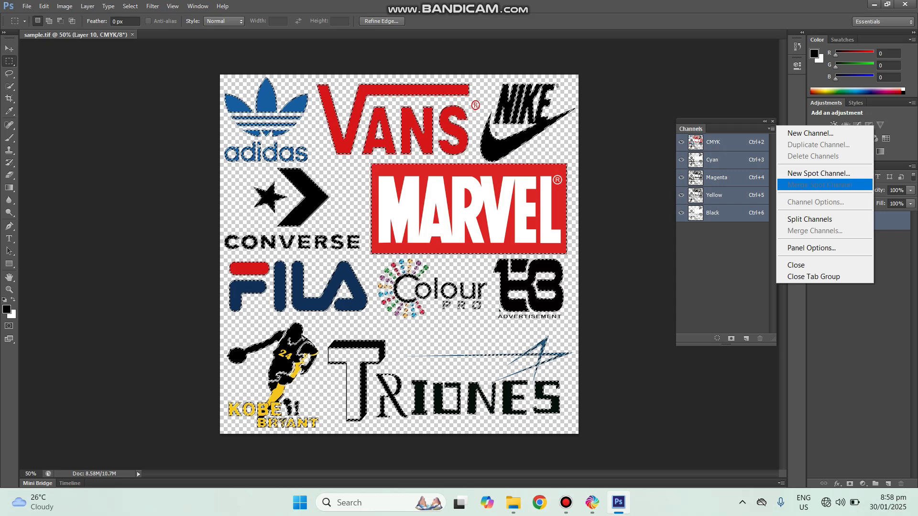
pyautogui.press('Escape')
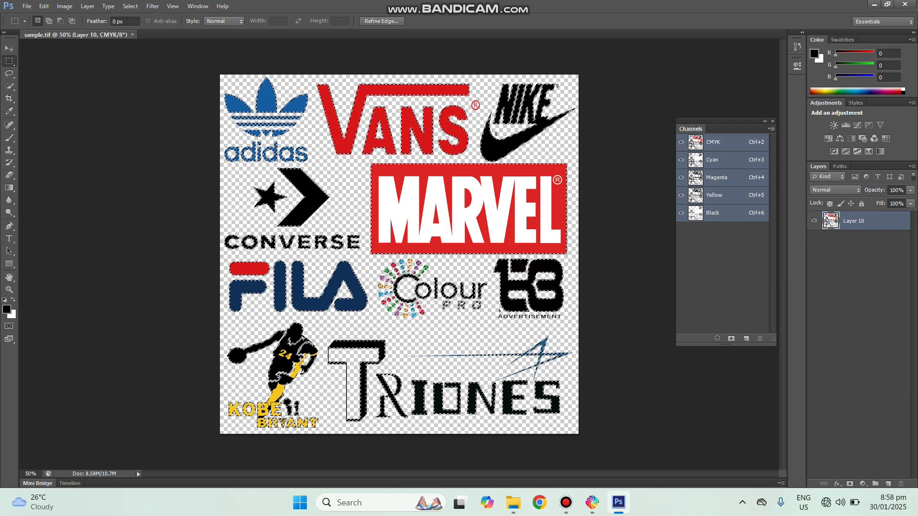
pyautogui.click(197, 5)
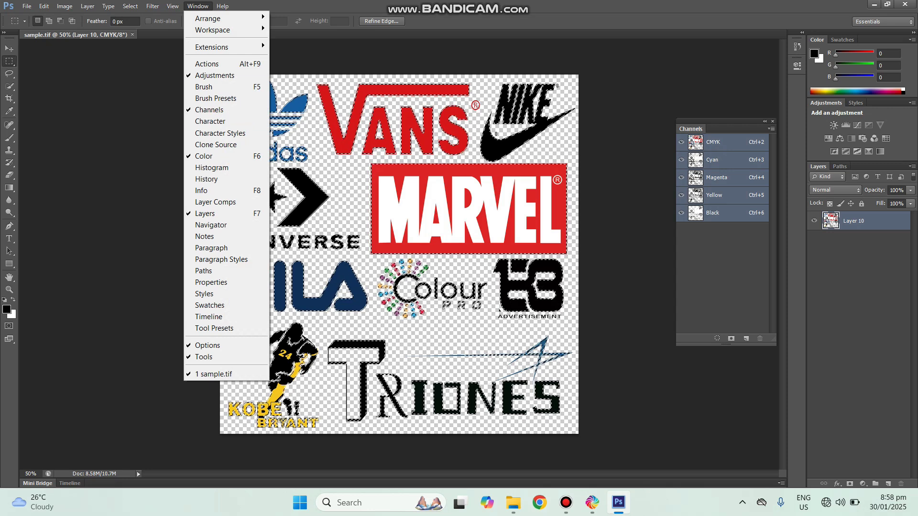
pyautogui.press('Escape')
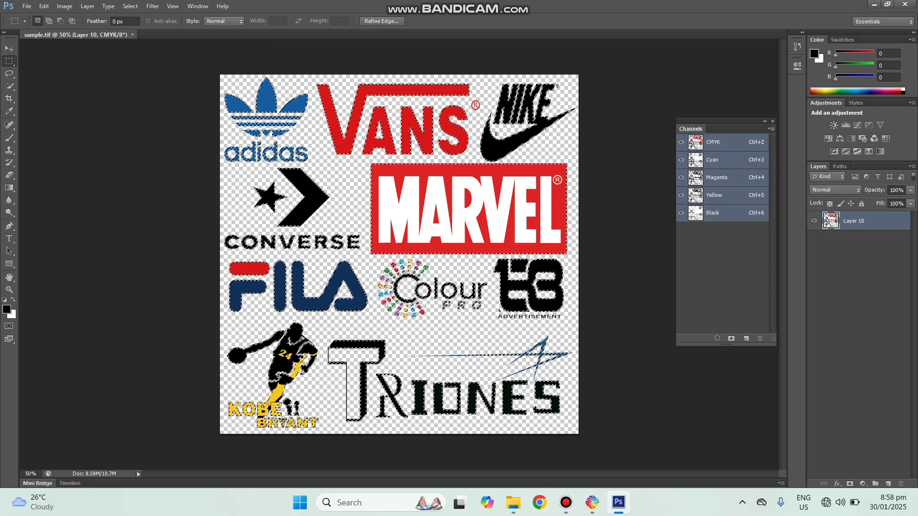
# Step: Create a red spot channel named W1 with 100% solidity from the contracted selection, and reselect the composite CMYK channel
pyautogui.click(771, 129)
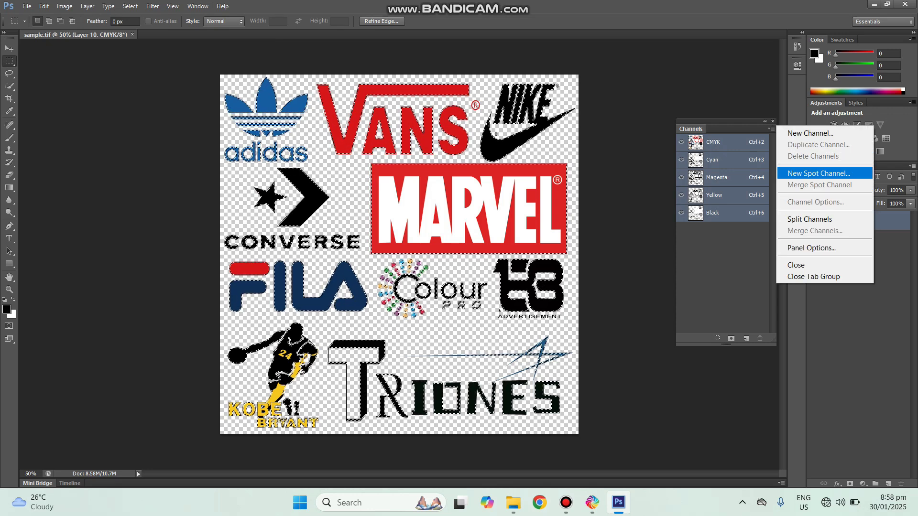
pyautogui.click(819, 173)
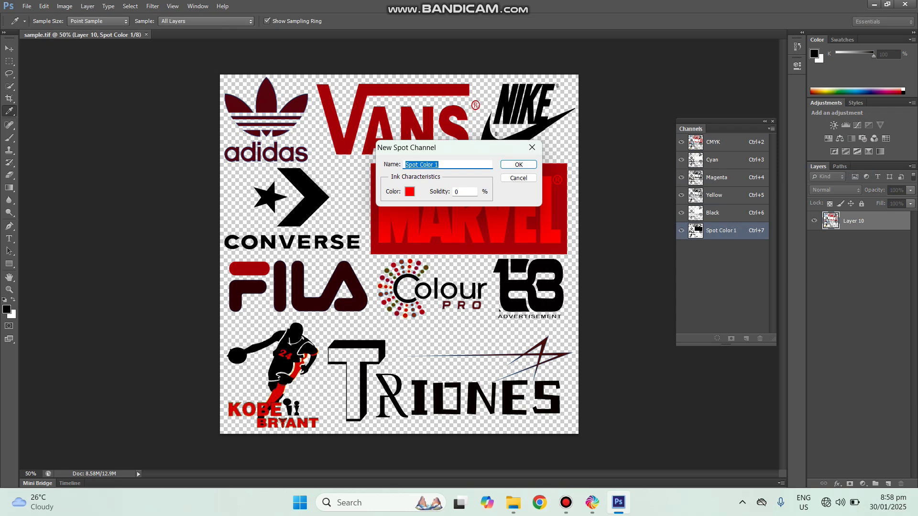
pyautogui.write('W1')
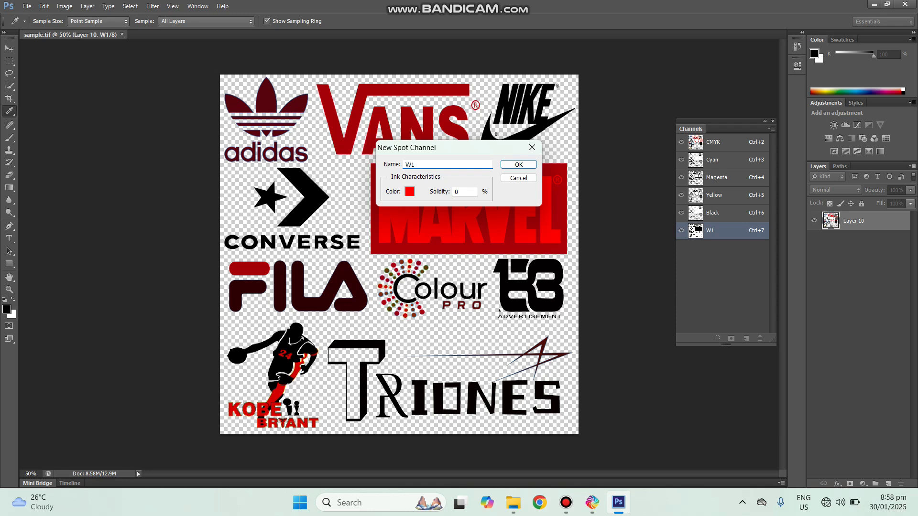
pyautogui.press('Tab')
pyautogui.write('100')
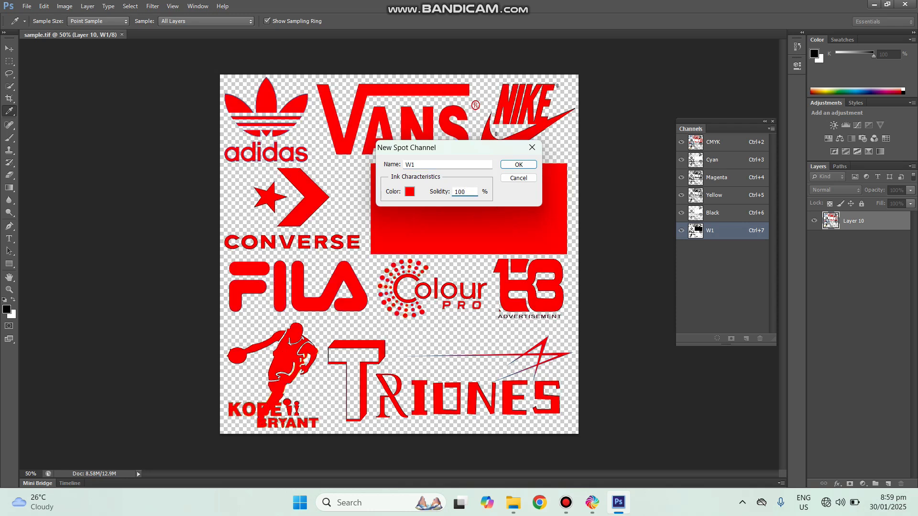
pyautogui.click(410, 192)
pyautogui.moveTo(411, 189)
pyautogui.mouseDown()
pyautogui.moveTo(400, 160)
pyautogui.moveTo(416, 139)
pyautogui.moveTo(452, 134)
pyautogui.mouseUp()
pyautogui.click(558, 129)
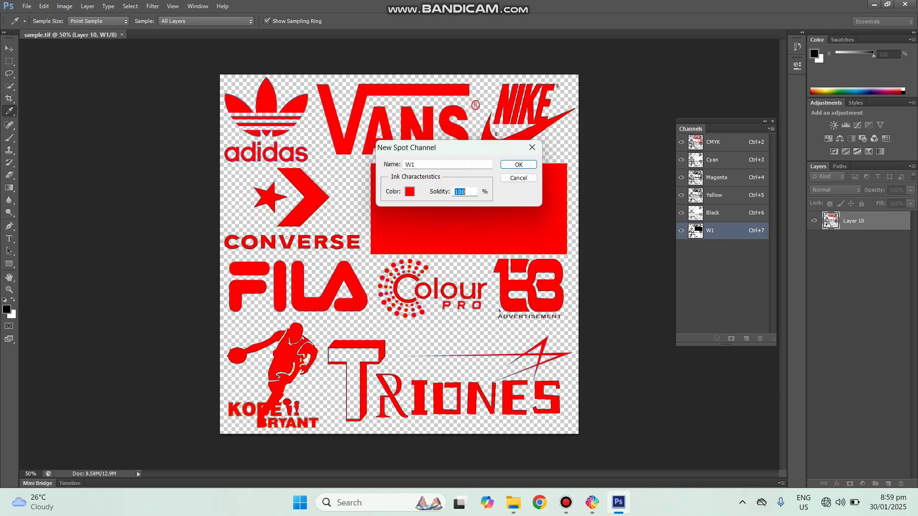
pyautogui.click(532, 147)
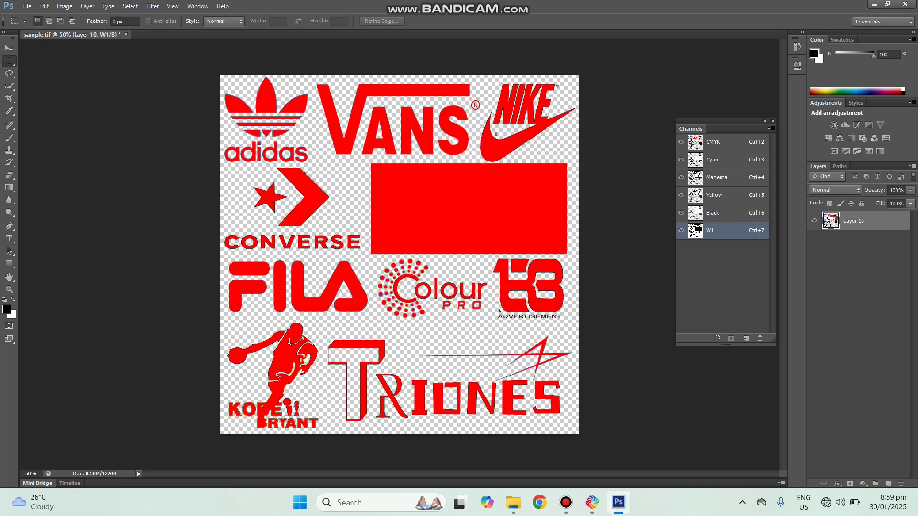
pyautogui.hotkey('ctrl', '2')
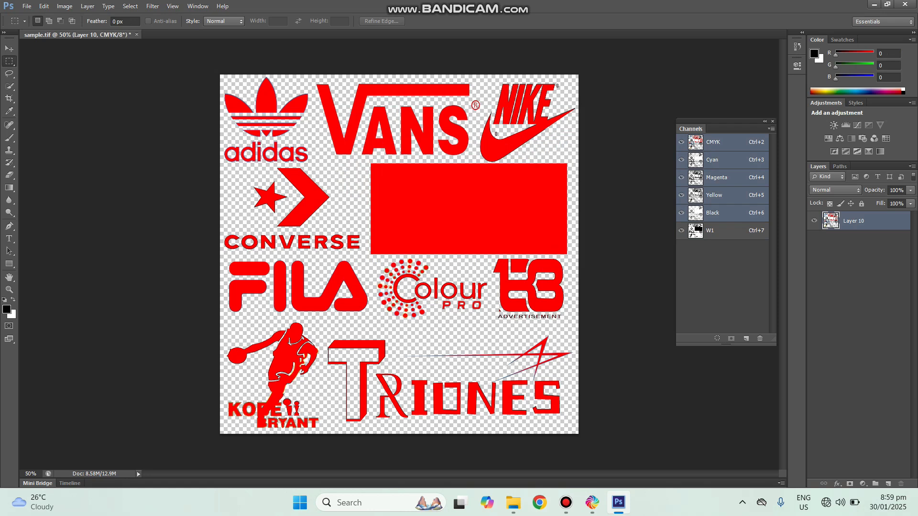
# Step: Save the document over the existing sample TIFF on the Desktop with spot colors, layers and no image compression
pyautogui.click(26, 7)
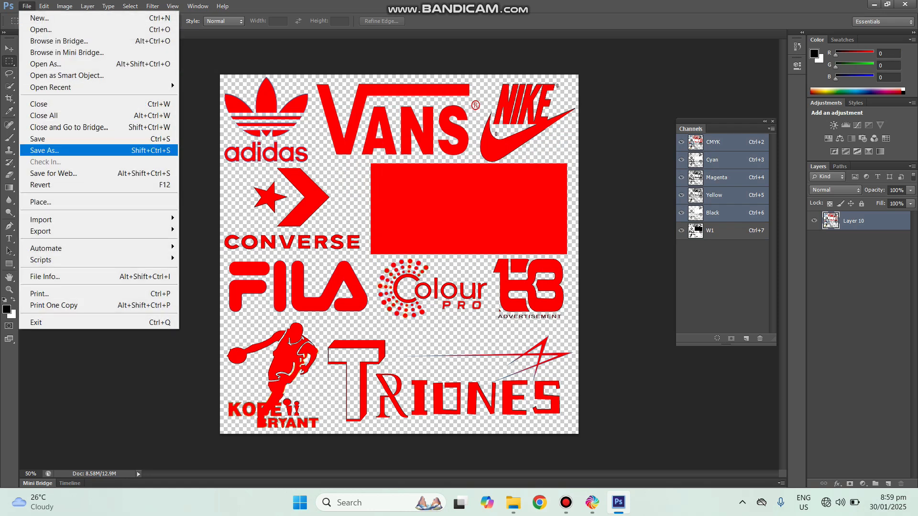
pyautogui.click(43, 150)
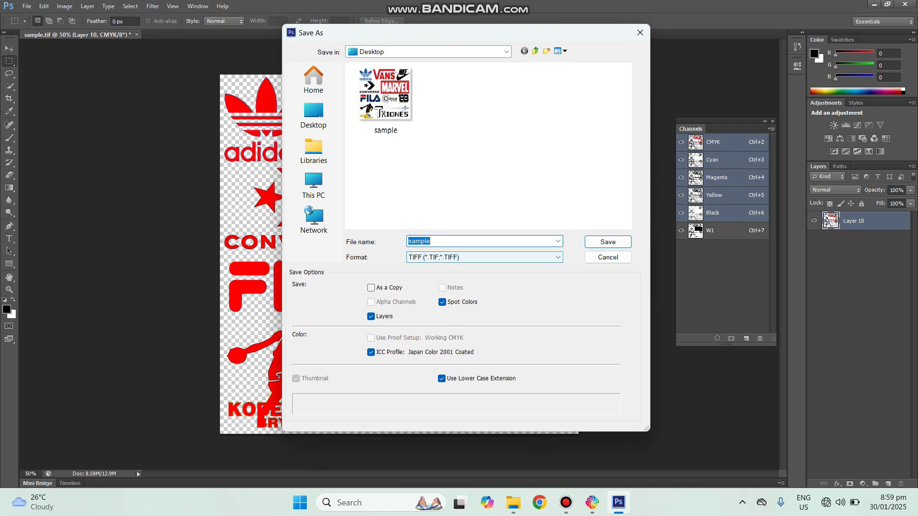
pyautogui.press('Return')
pyautogui.press('Return')
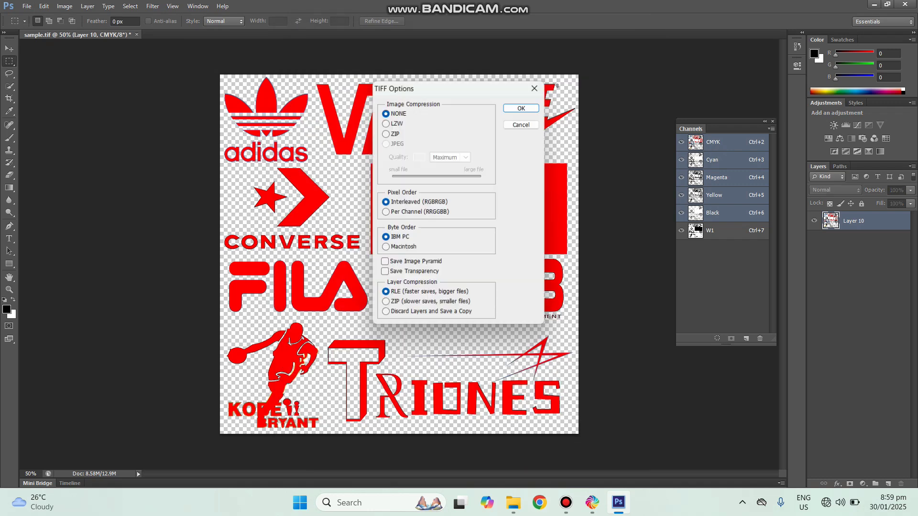
pyautogui.press('Return')
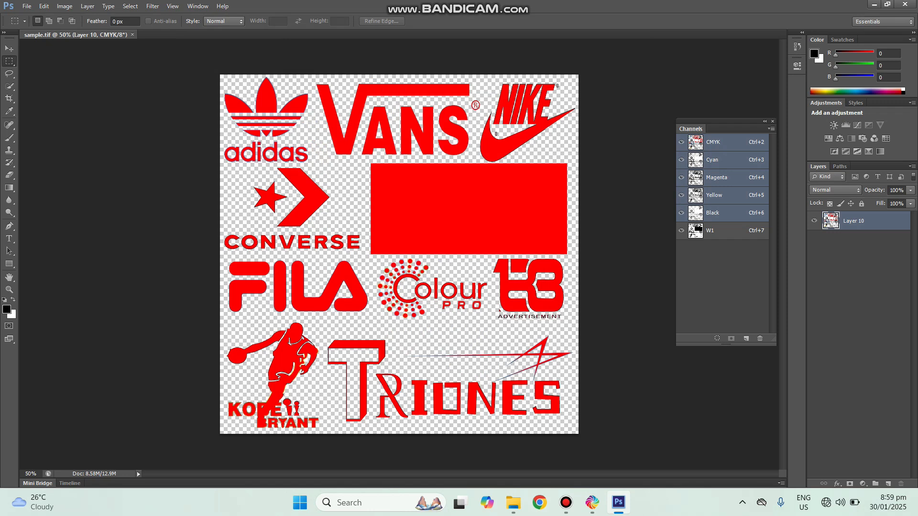
# Step: Delete the W1 channel and create a spot channel named 1 with 100% solidity from Layer 10's uncontracted outline
pyautogui.moveTo(696, 232); pyautogui.dragTo(760, 339)
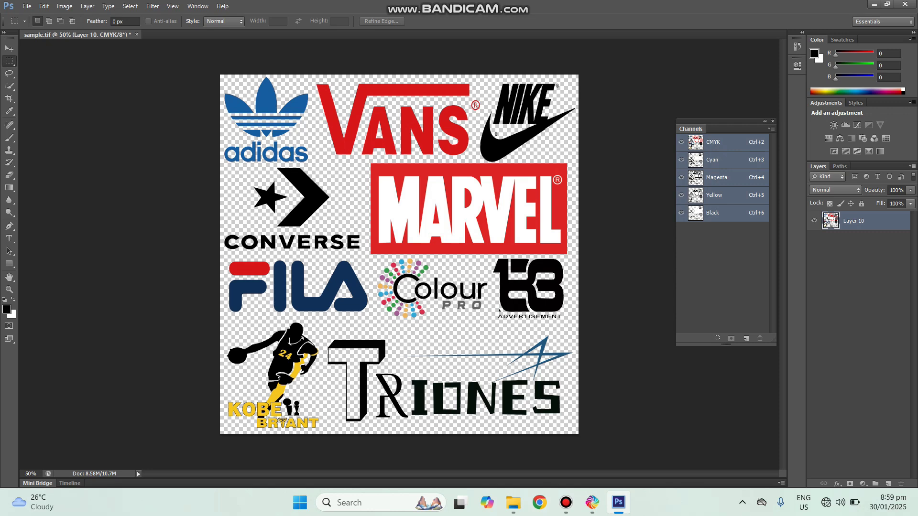
pyautogui.keyDown('ctrl'); pyautogui.click(830, 221); pyautogui.keyUp('ctrl')
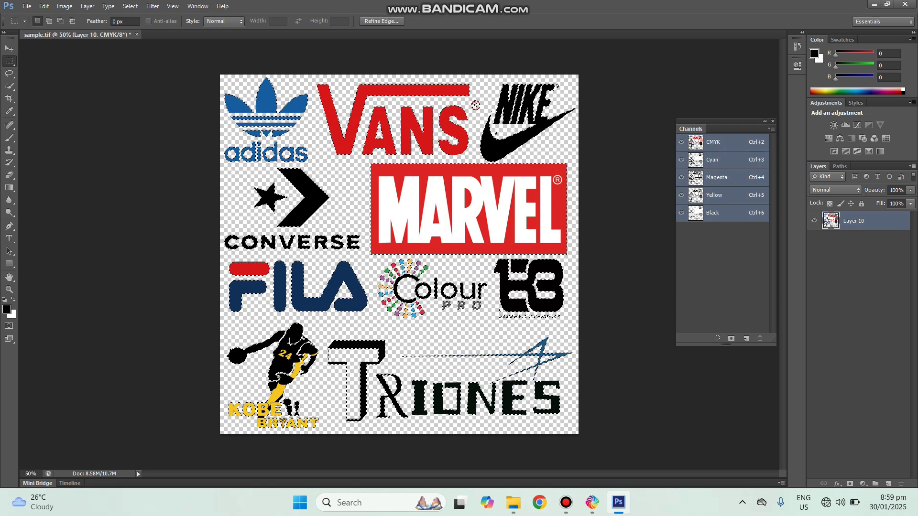
pyautogui.click(771, 129)
pyautogui.click(818, 173)
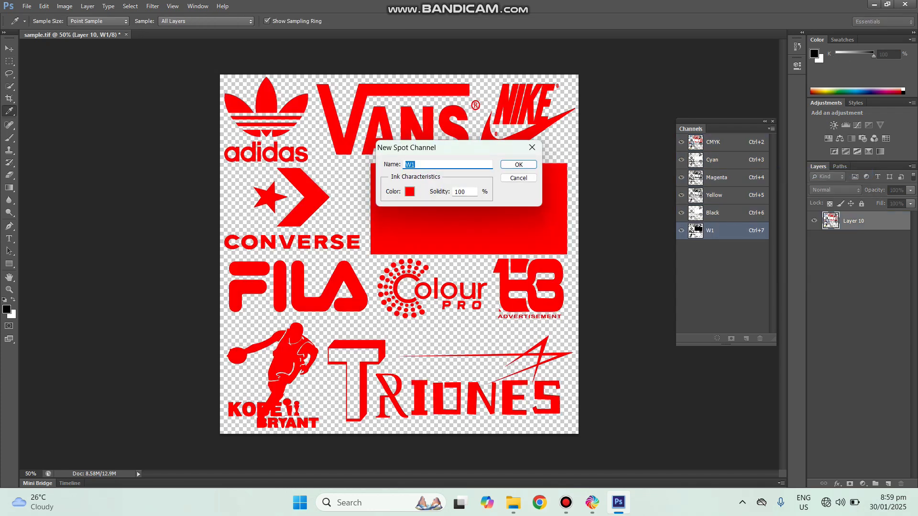
pyautogui.write('1')
pyautogui.press('Return')
pyautogui.press('m')
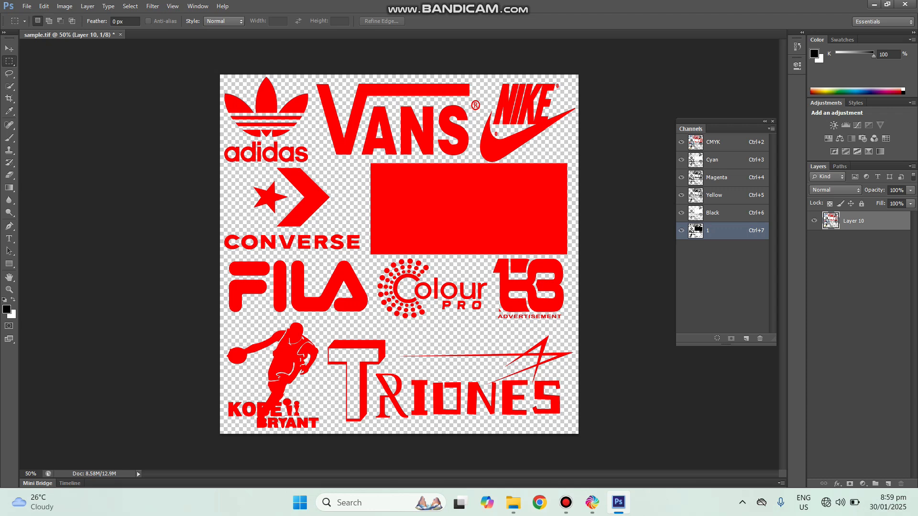
# Step: Load Layer 10's outline as a selection and create a second spot channel from it, named 2, with 100% solidity
pyautogui.keyDown('ctrl'); pyautogui.click(830, 220); pyautogui.keyUp('ctrl')
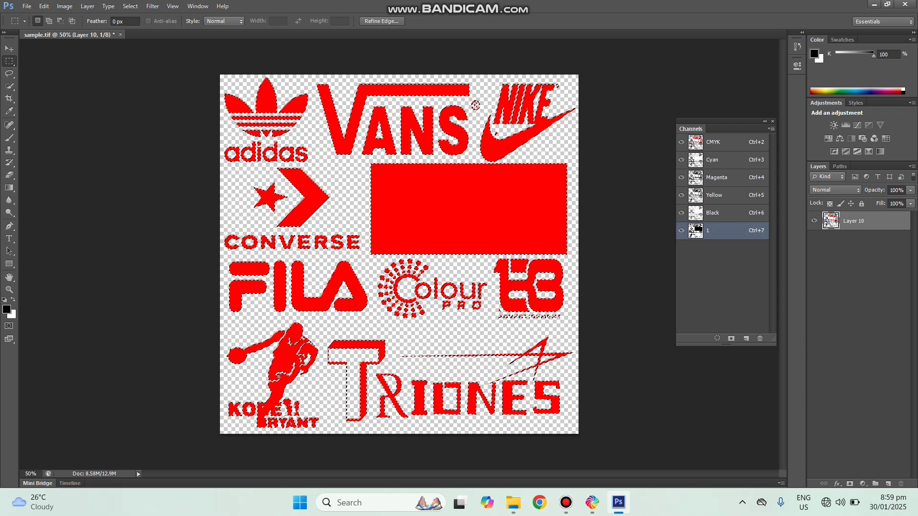
pyautogui.click(771, 129)
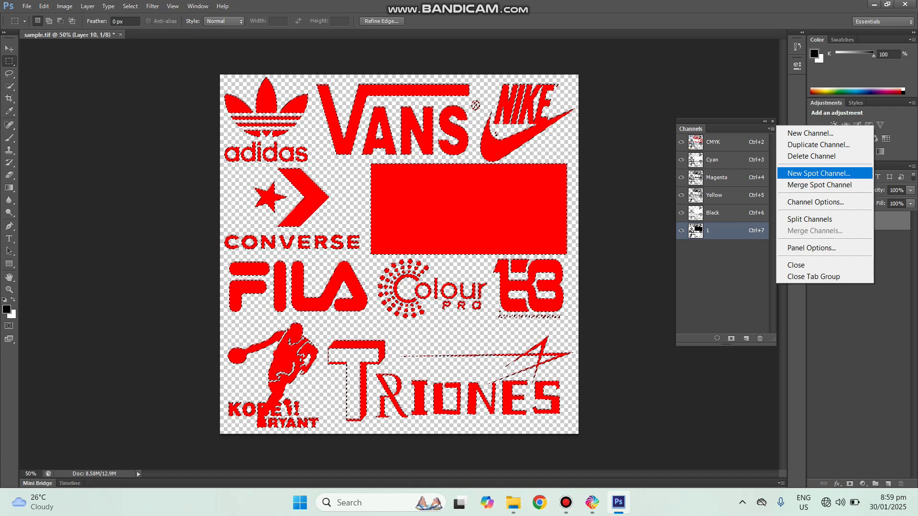
pyautogui.click(819, 172)
pyautogui.write('2')
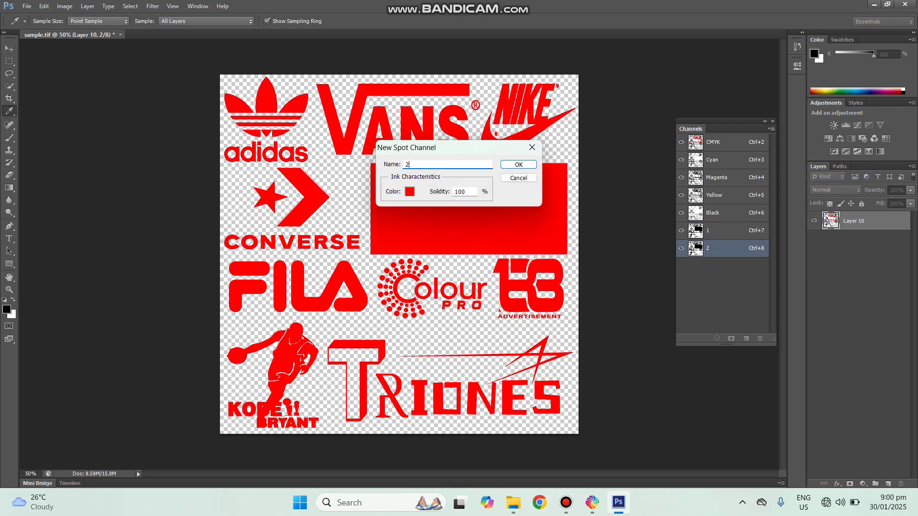
pyautogui.press('Return')
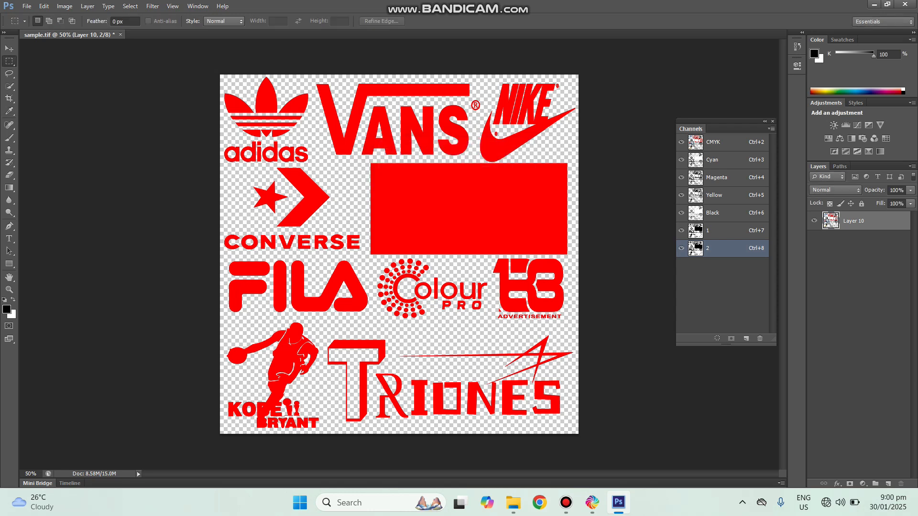
# Step: Reselect the composite CMYK channel and save the changes to sample.tif
pyautogui.press('m')
pyautogui.hotkey('ctrl', '2')
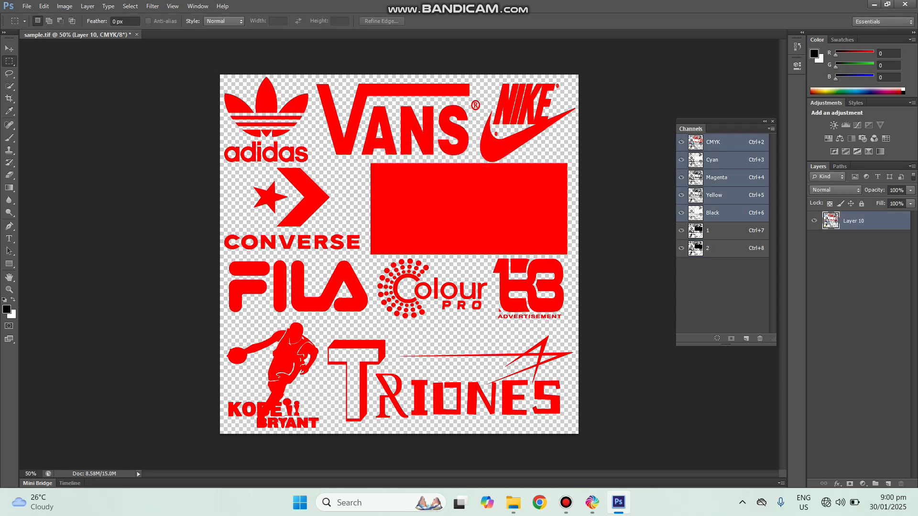
pyautogui.hotkey('ctrl', 's')
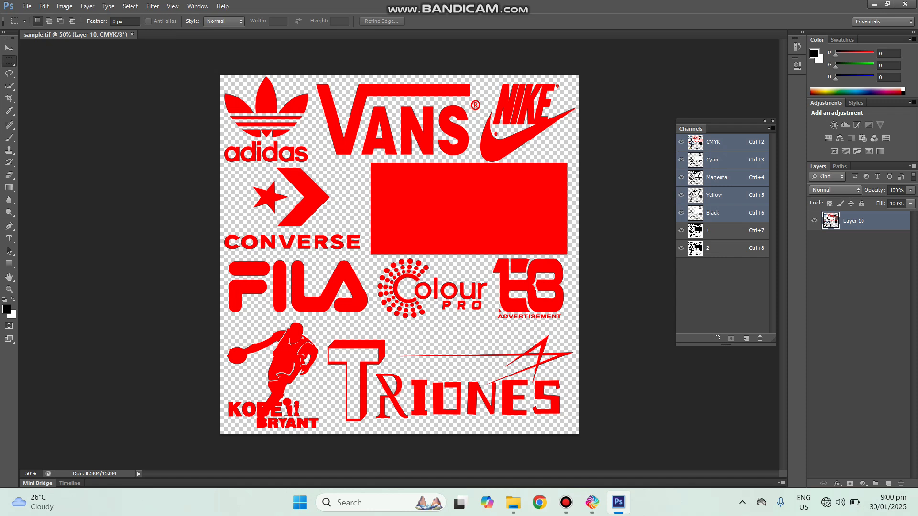